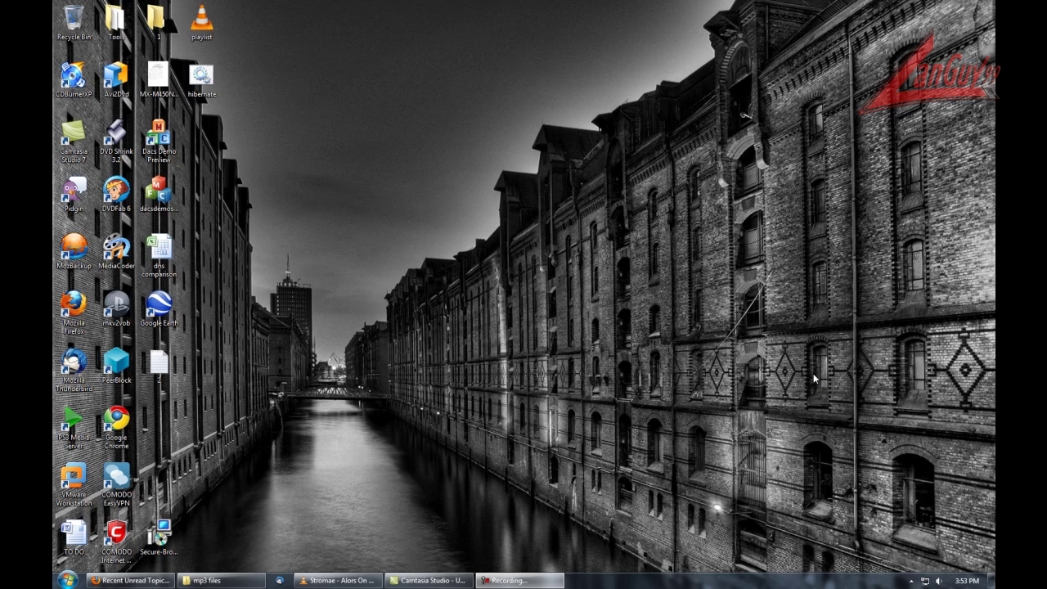
Step: Close the VLC window that has the Stromae track open
key(XF86AudioLowerVolume)
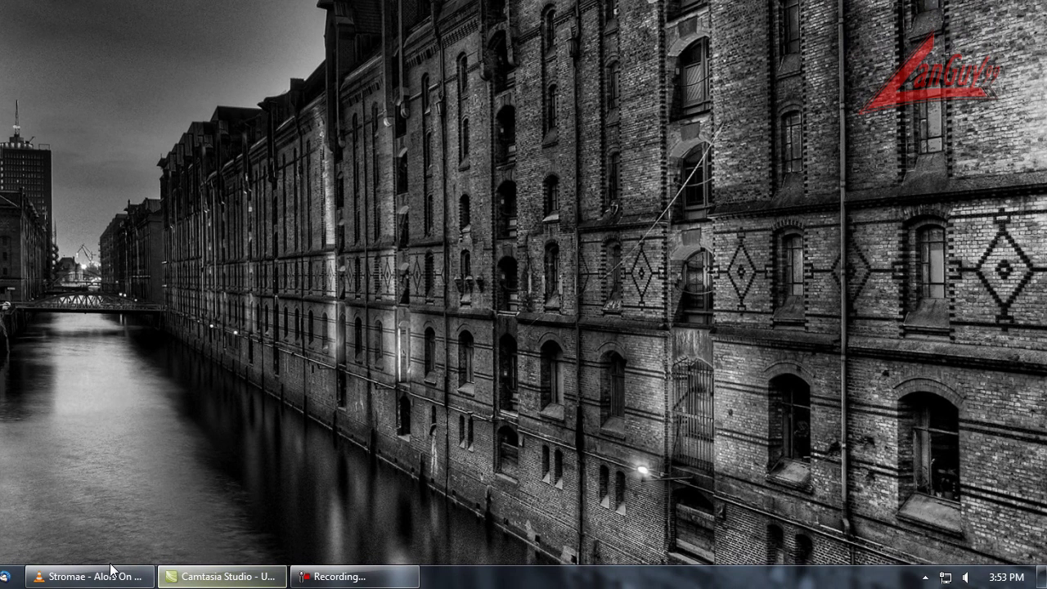
right_click(111, 569)
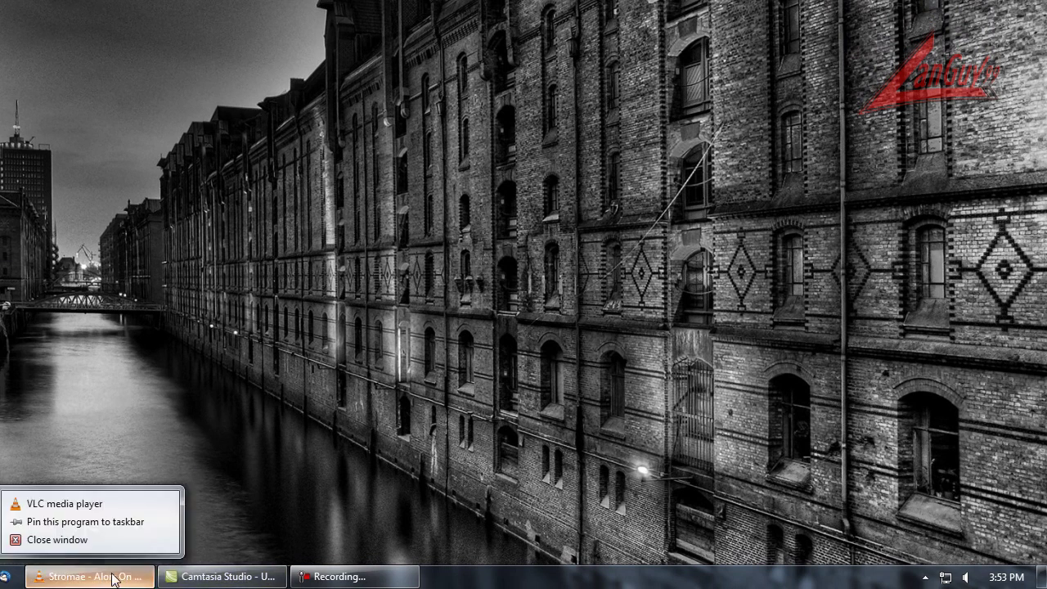
click(46, 535)
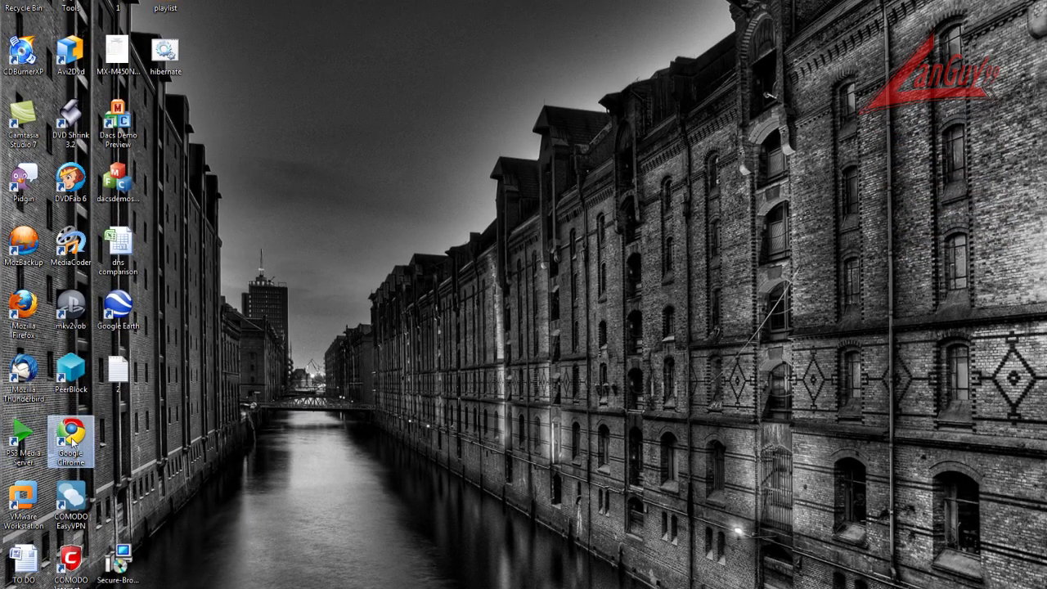
Step: Switch to Google Chrome and search Google for "vlc shutdown after playback"
double_click(70, 437)
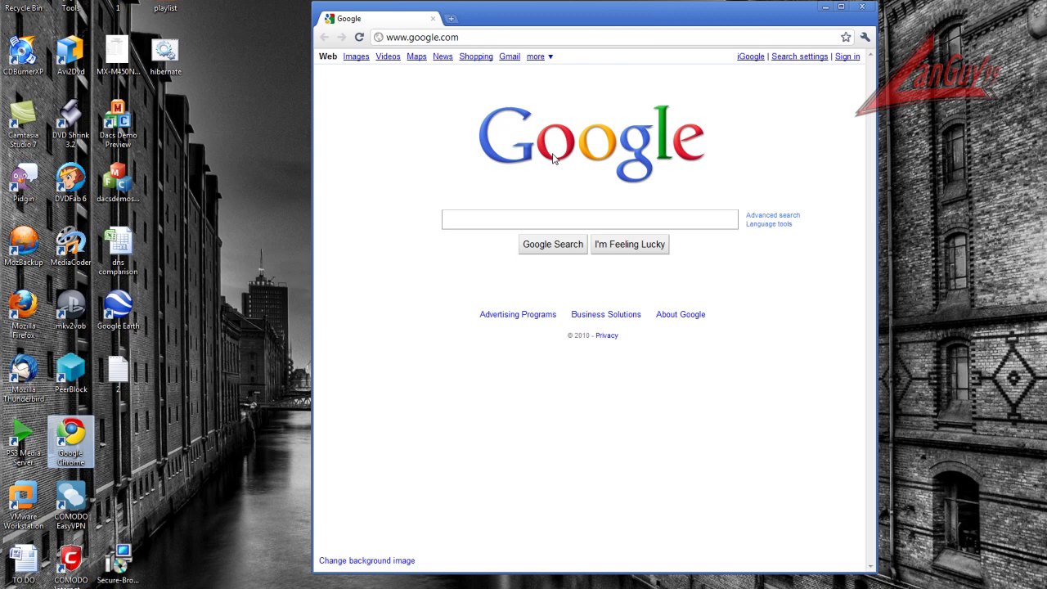
click(184, 64)
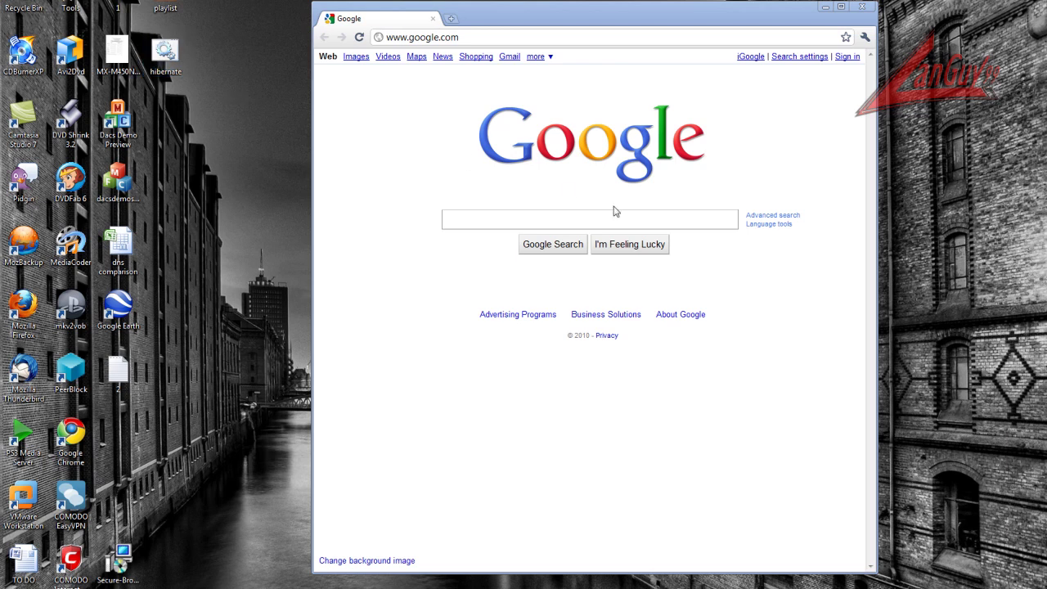
click(583, 221)
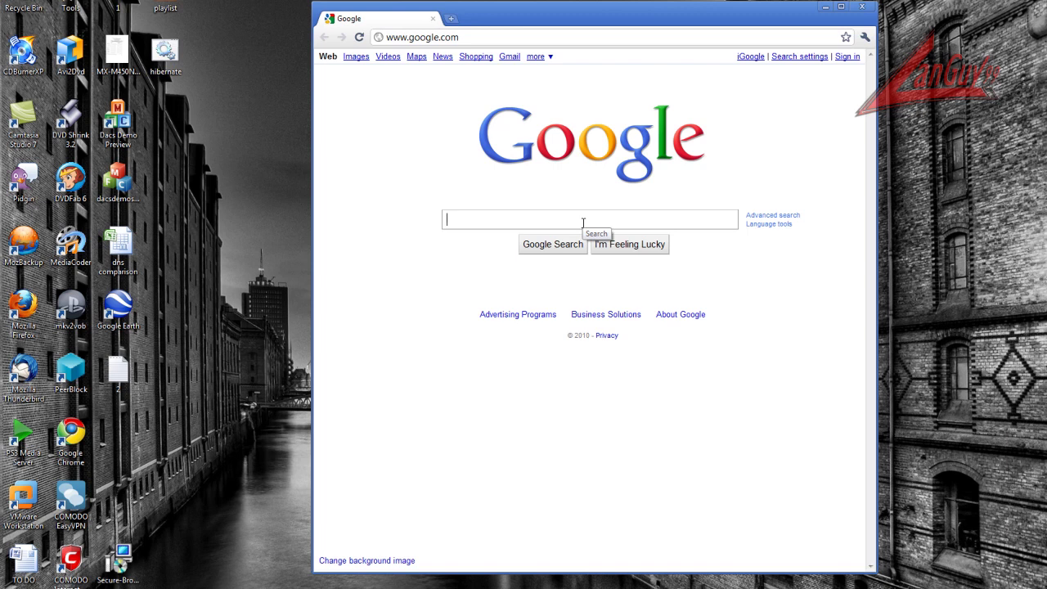
text(vlc)
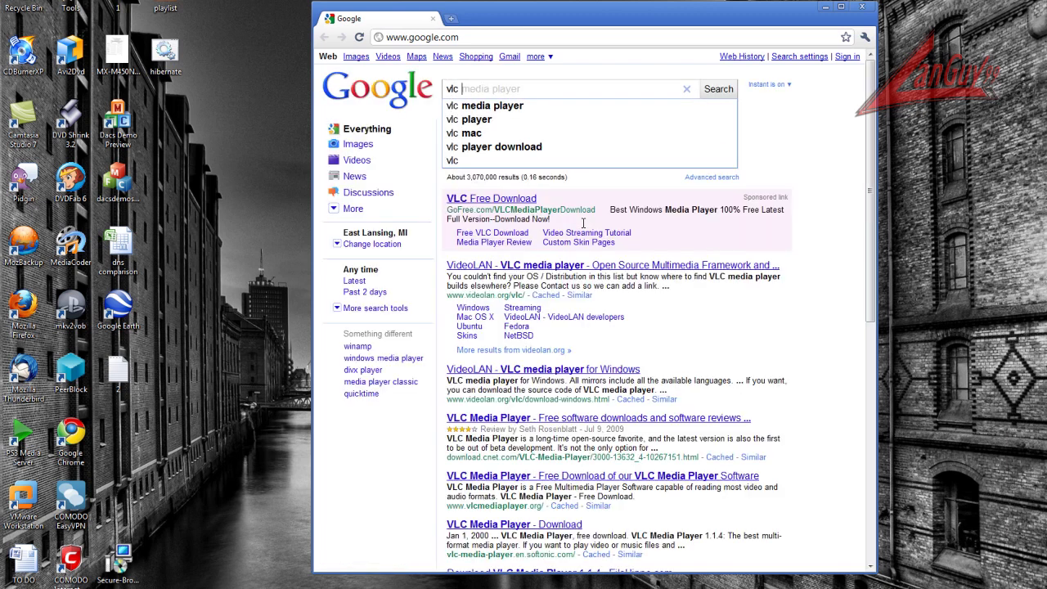
text( shutdown)
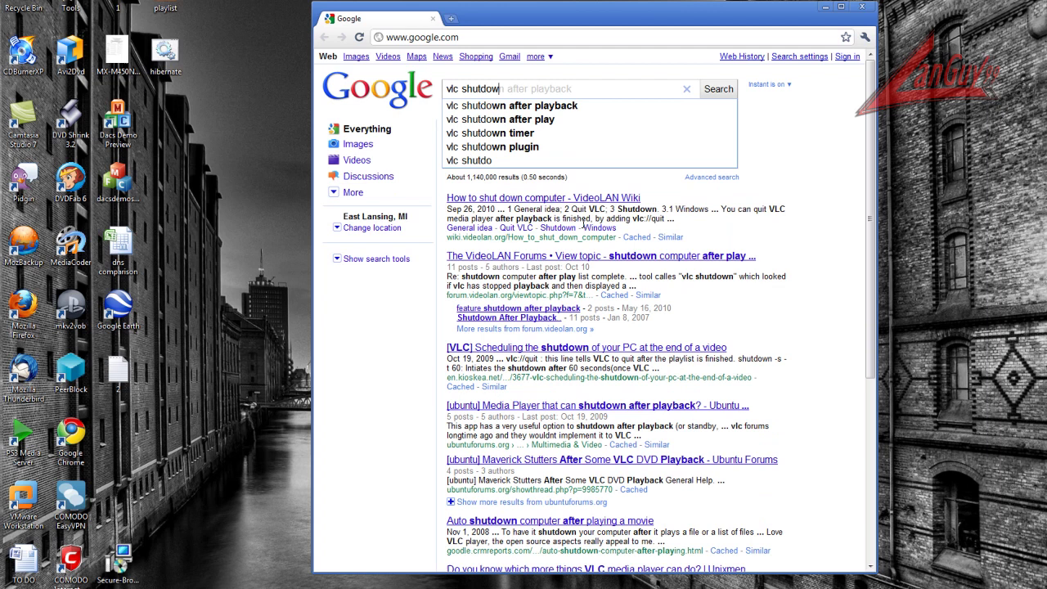
click(571, 108)
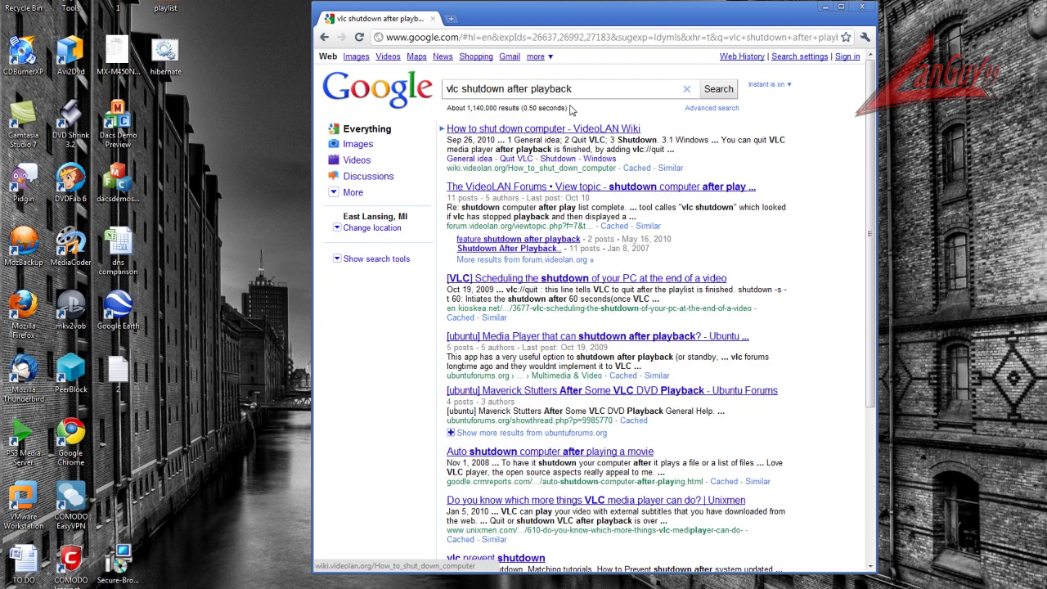
Step: Open the VideoLAN Wiki page "How to shut down computer" and examine the commands in its Bat File section
click(560, 135)
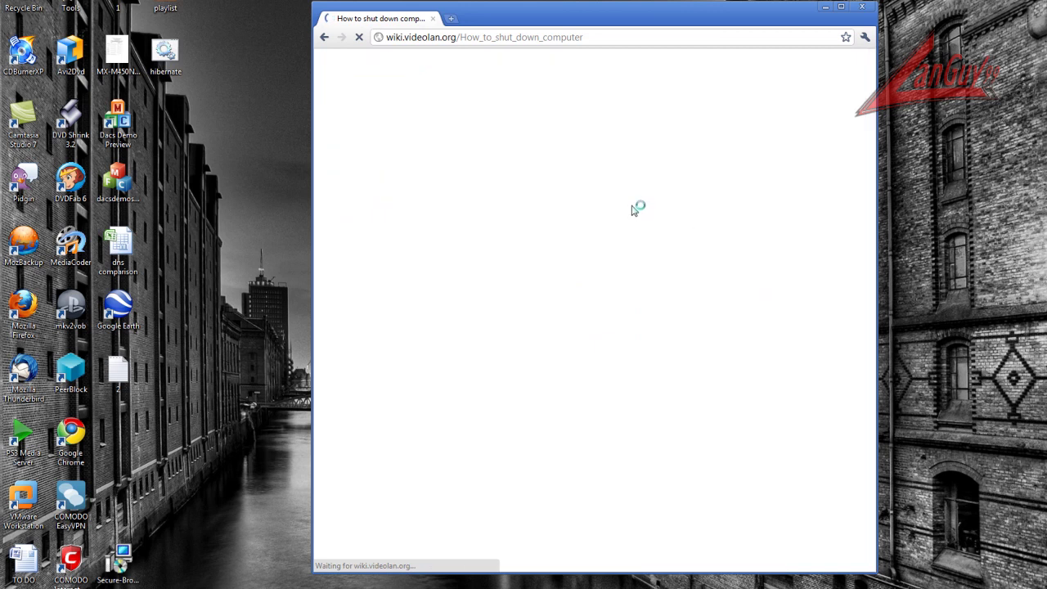
scroll(626, 262, down, 3)
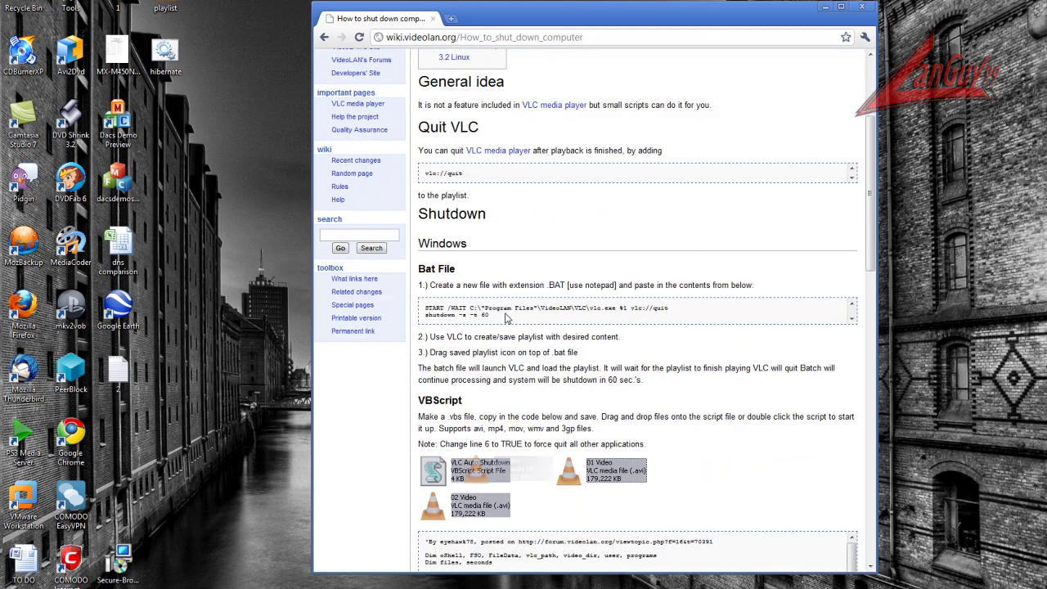
double_click(482, 314)
triple_click(479, 310)
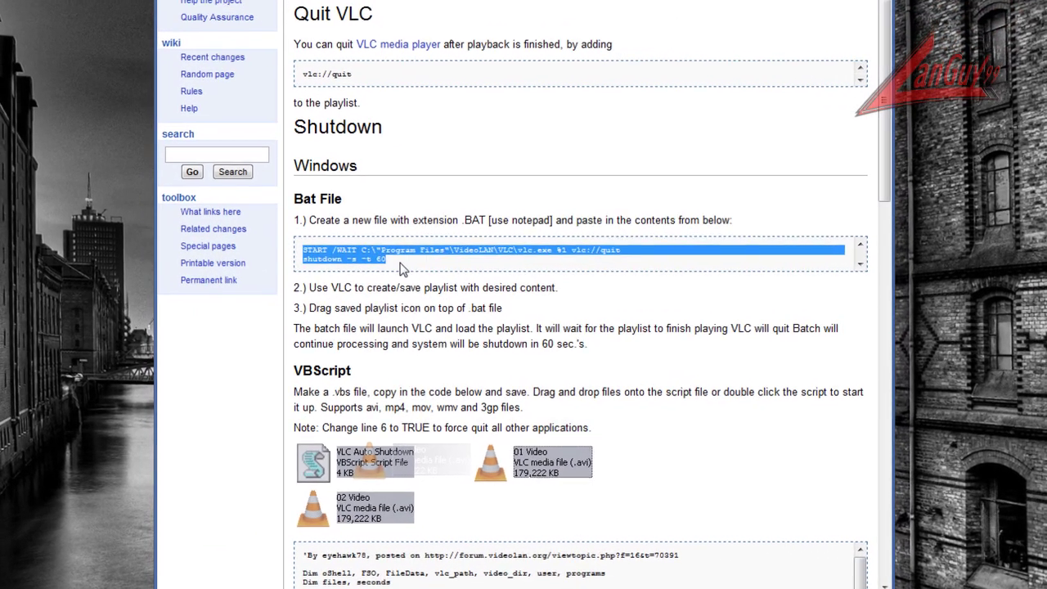
click(501, 322)
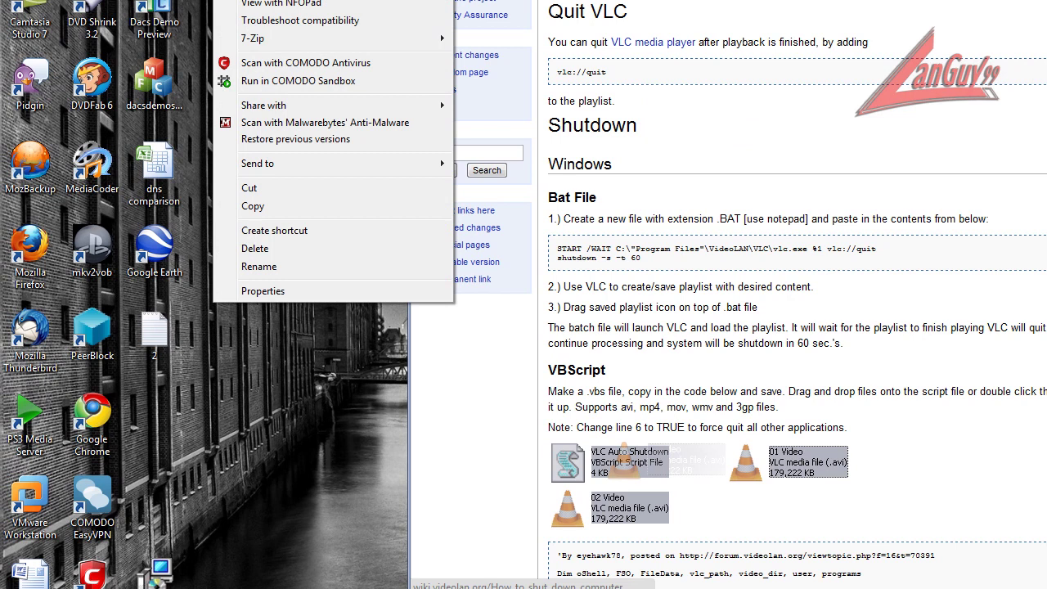
Step: Open the desktop's hibernate batch file for editing in Notepad and place its window beside the desktop icons
key(e)
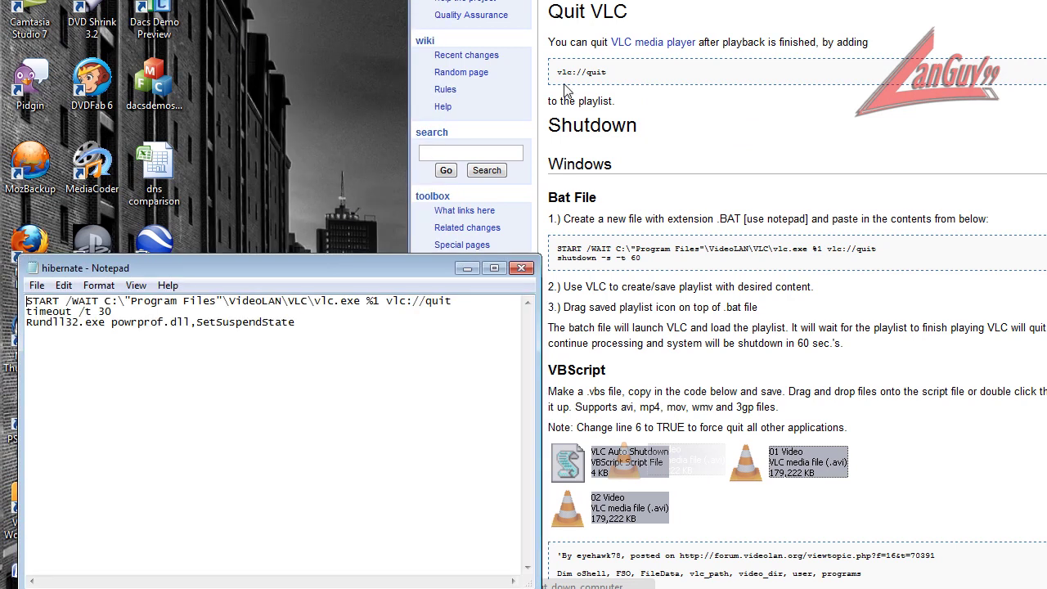
drag(310, 404, 594, 143)
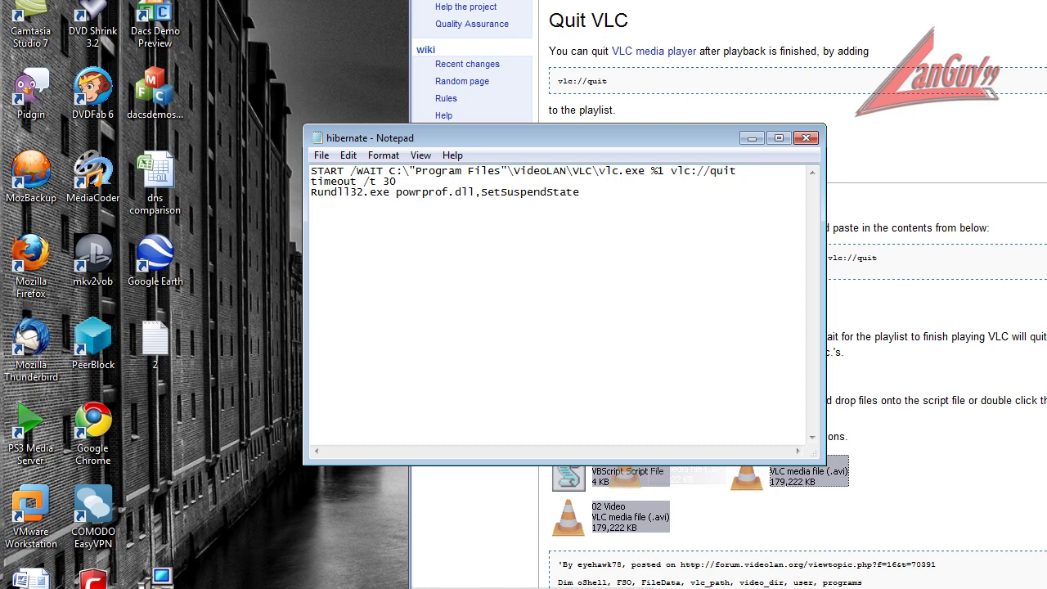
Step: Try the hibernate script's save-as options with All Files as the type, cancel saving and close the script
click(321, 154)
click(368, 231)
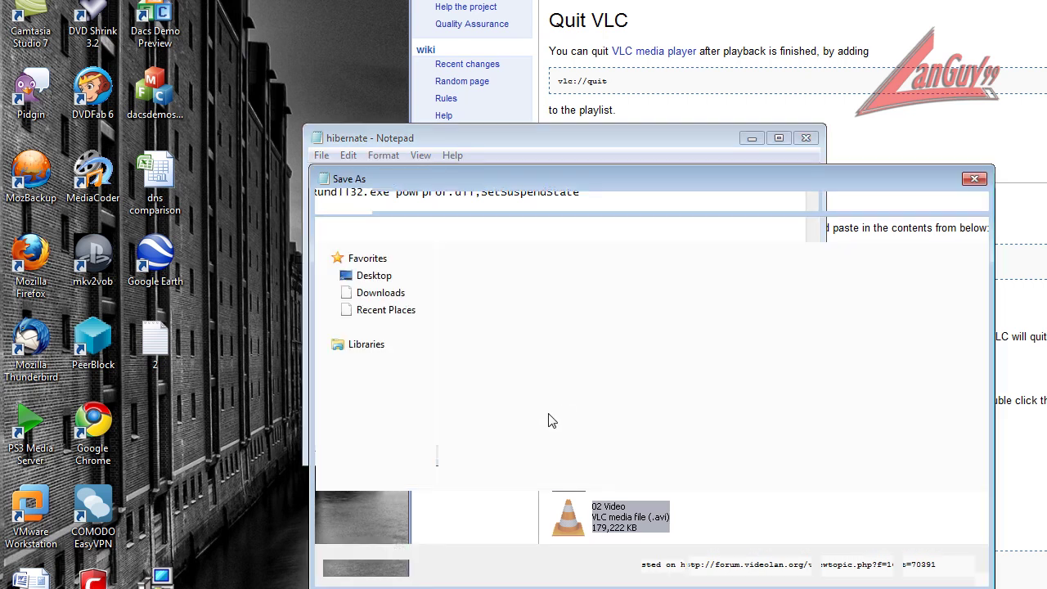
click(597, 530)
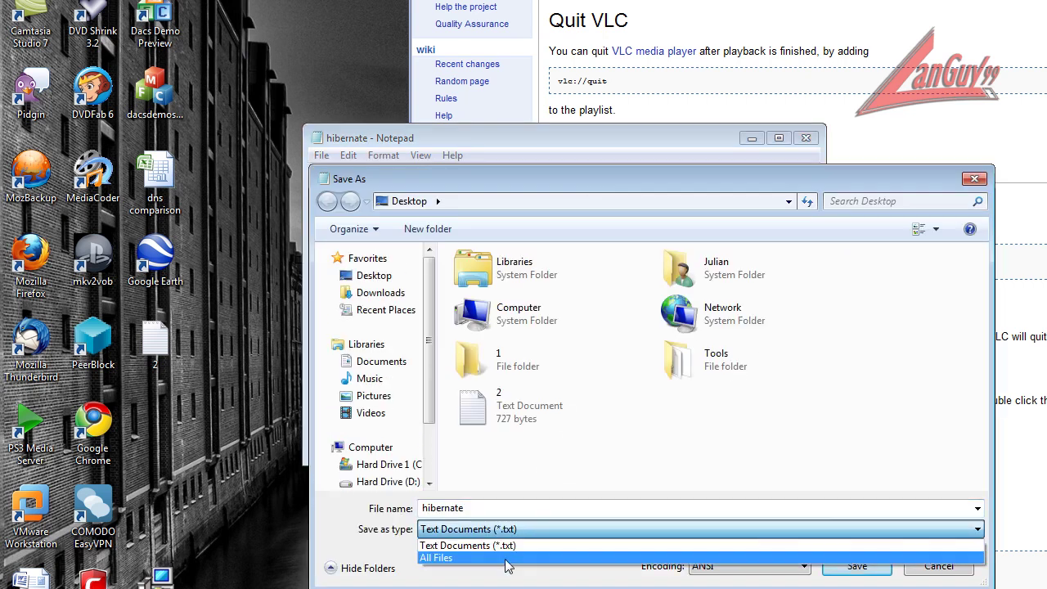
click(506, 559)
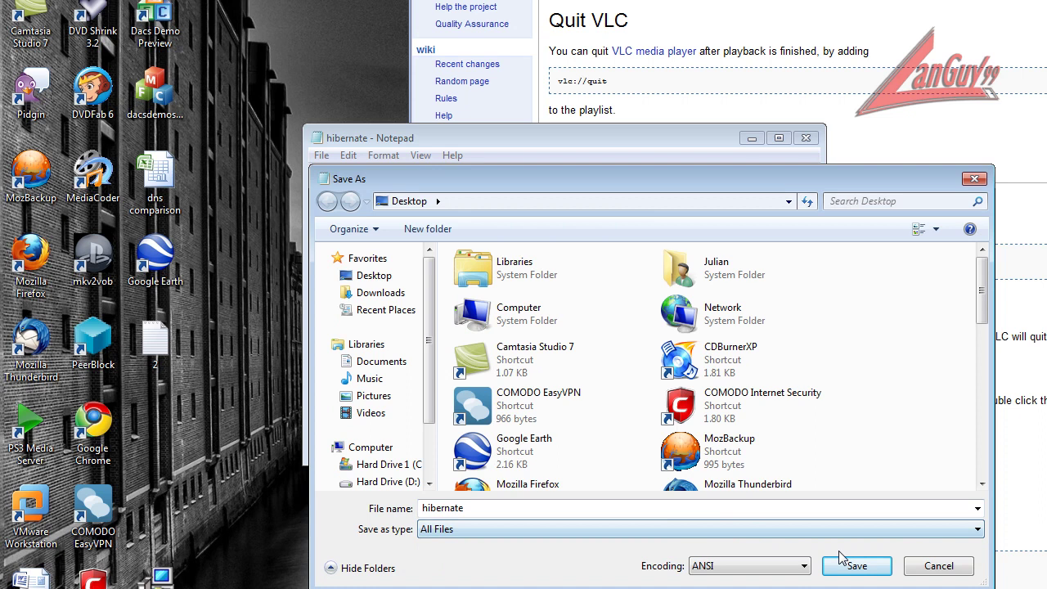
click(924, 564)
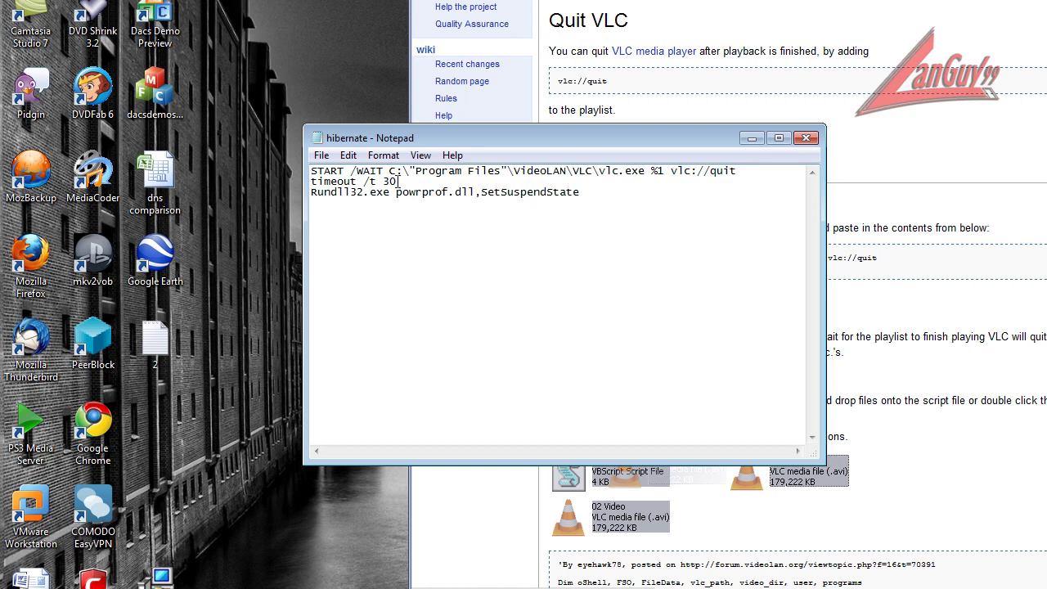
click(398, 181)
click(804, 138)
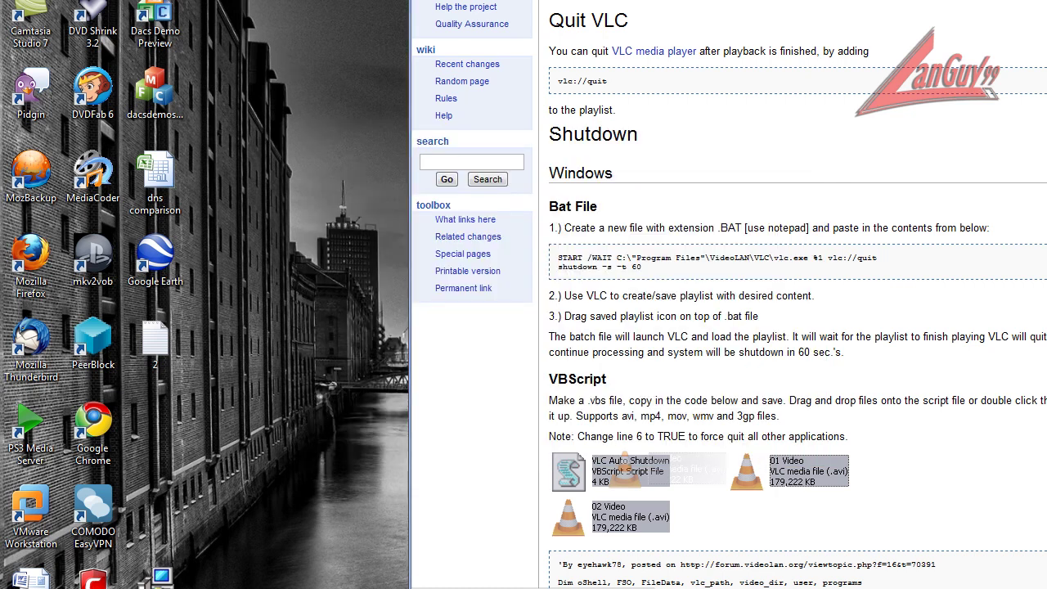
Step: Launch VLC media player and move its window over the browser page
key(super)
click(68, 586)
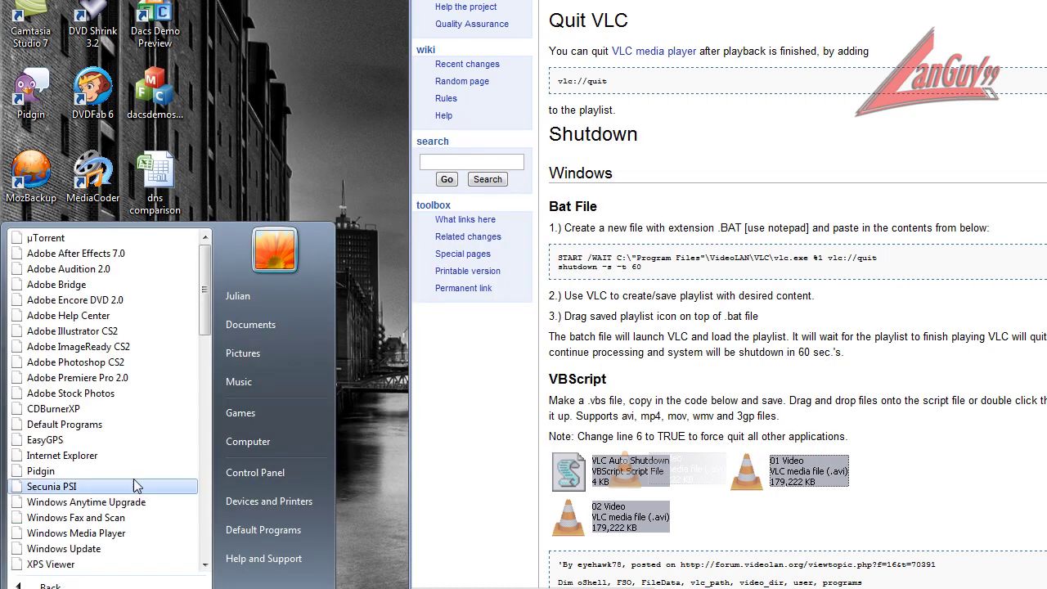
click(49, 583)
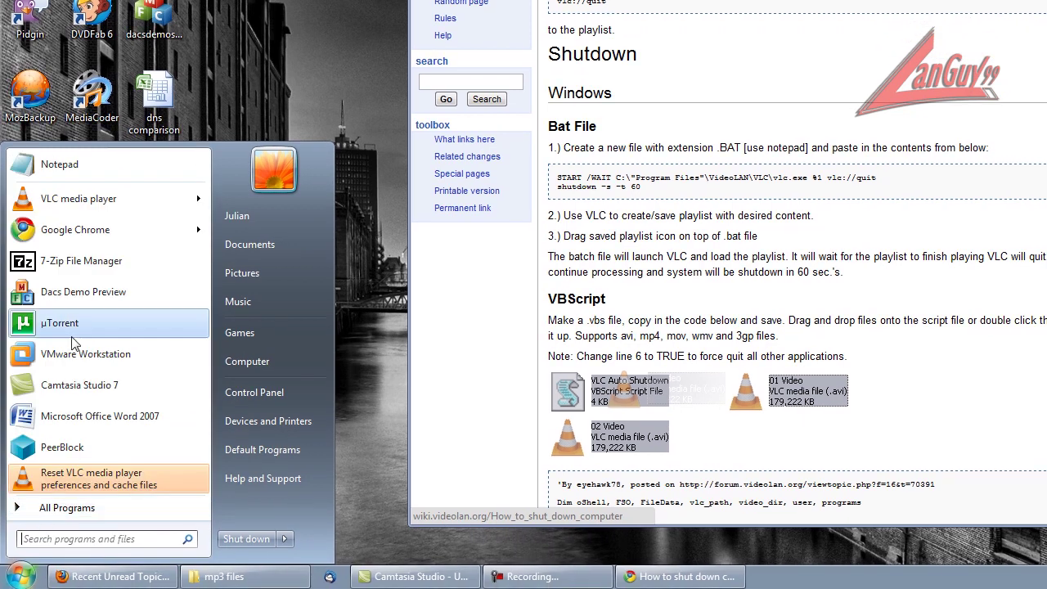
click(82, 201)
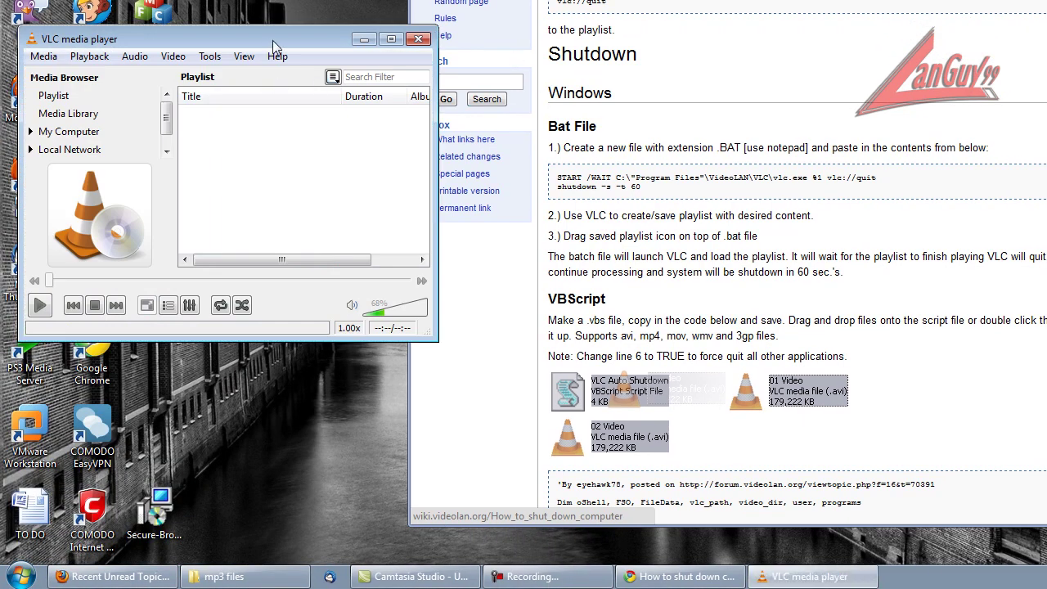
drag(272, 46, 530, 50)
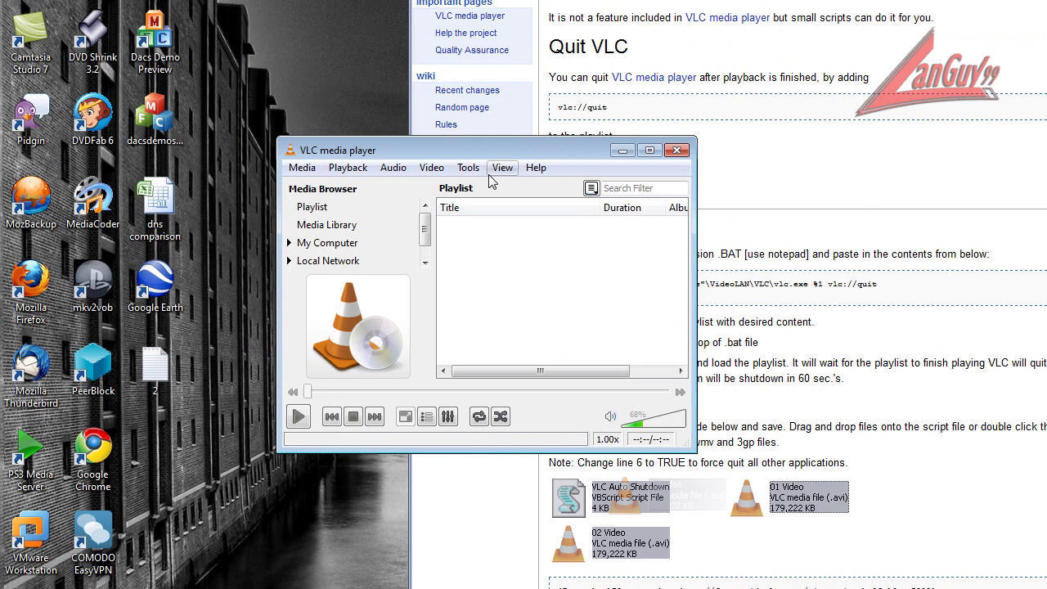
Step: Toggle VLC's playlist view off and back on
click(500, 169)
click(515, 188)
click(501, 170)
click(517, 188)
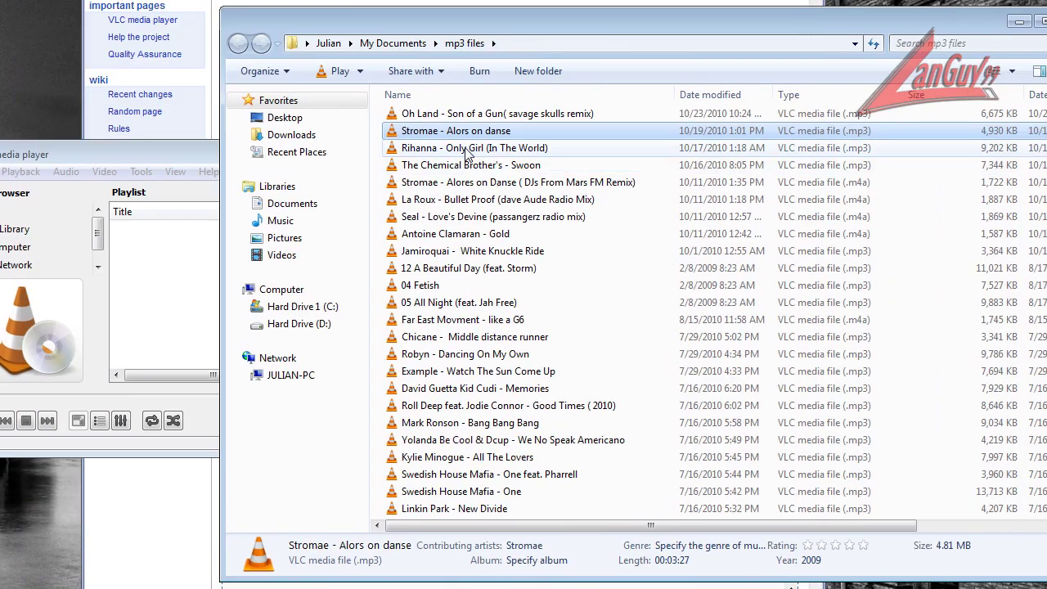
Step: Add "Jamiroquai - White Knuckle Ride" from the mp3 files folder to the VLC playlist and minimize the folder window
click(470, 148)
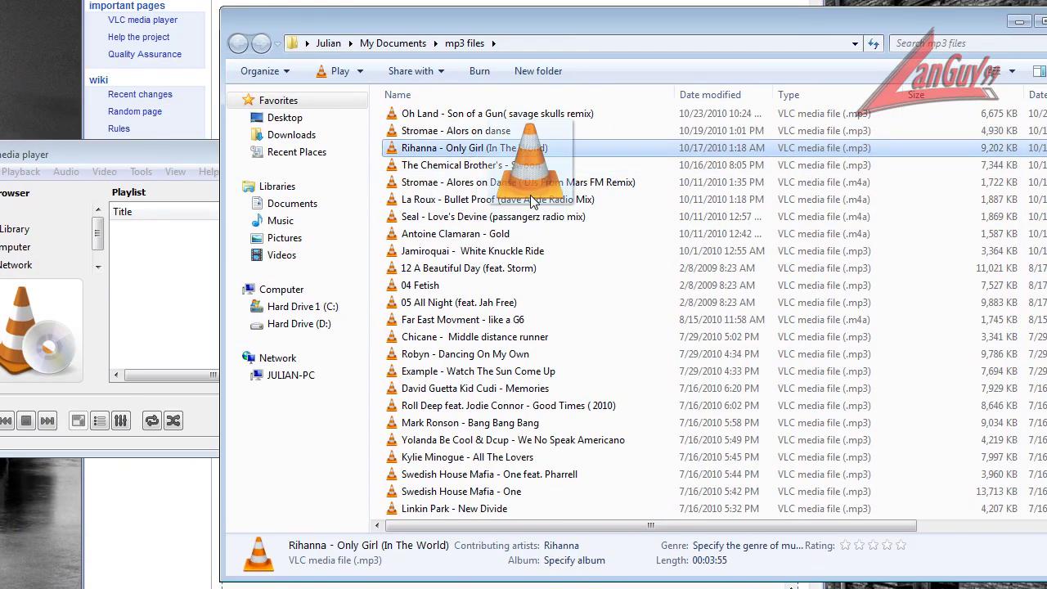
drag(473, 251, 125, 290)
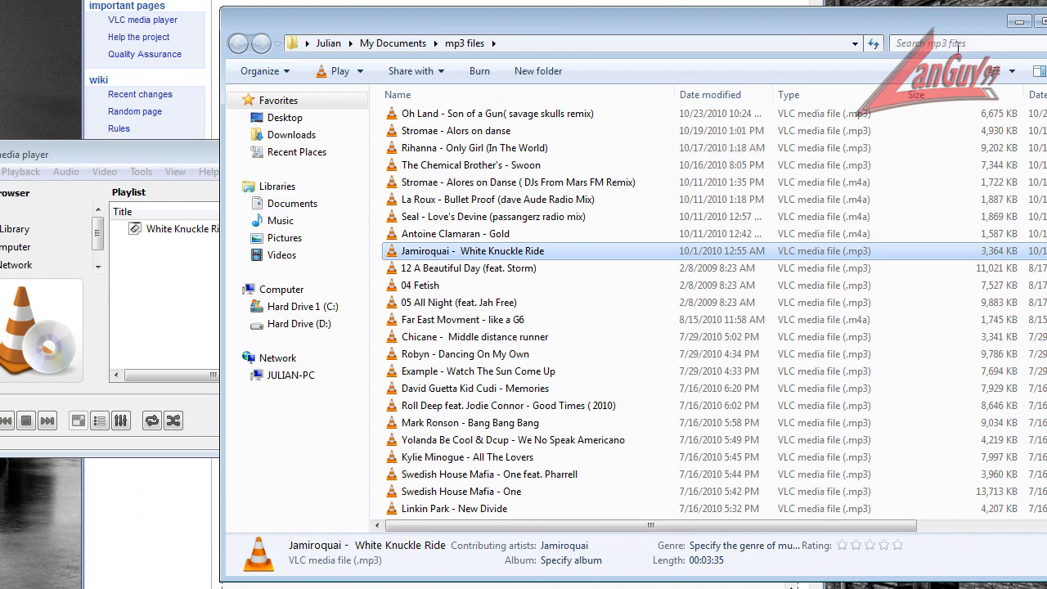
click(1019, 23)
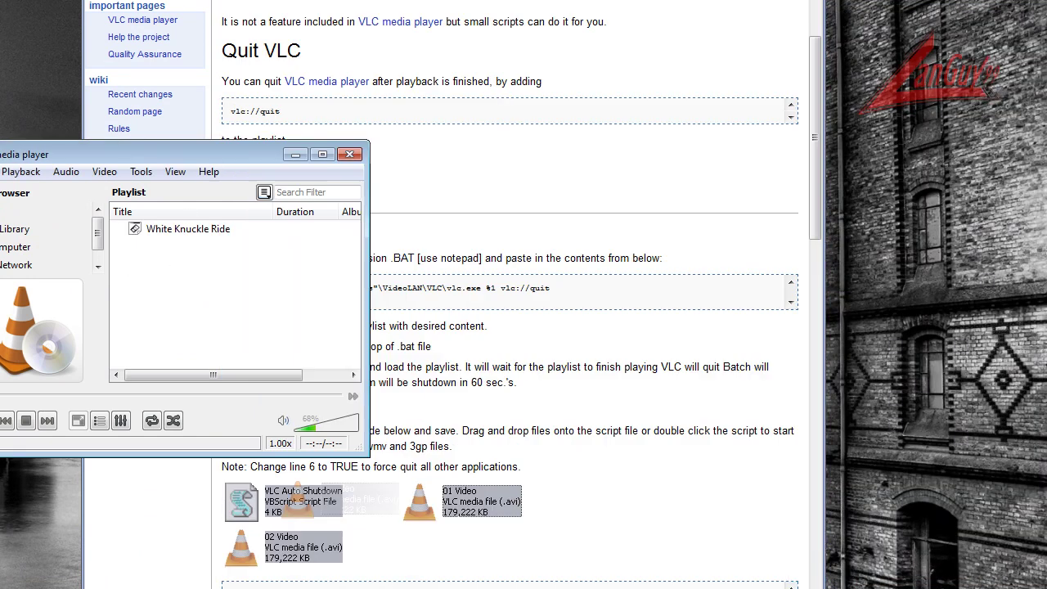
Step: Save the VLC playlist to the Desktop as the XSPF file "playlist", replacing the existing file, and close VLC
key(alt+m)
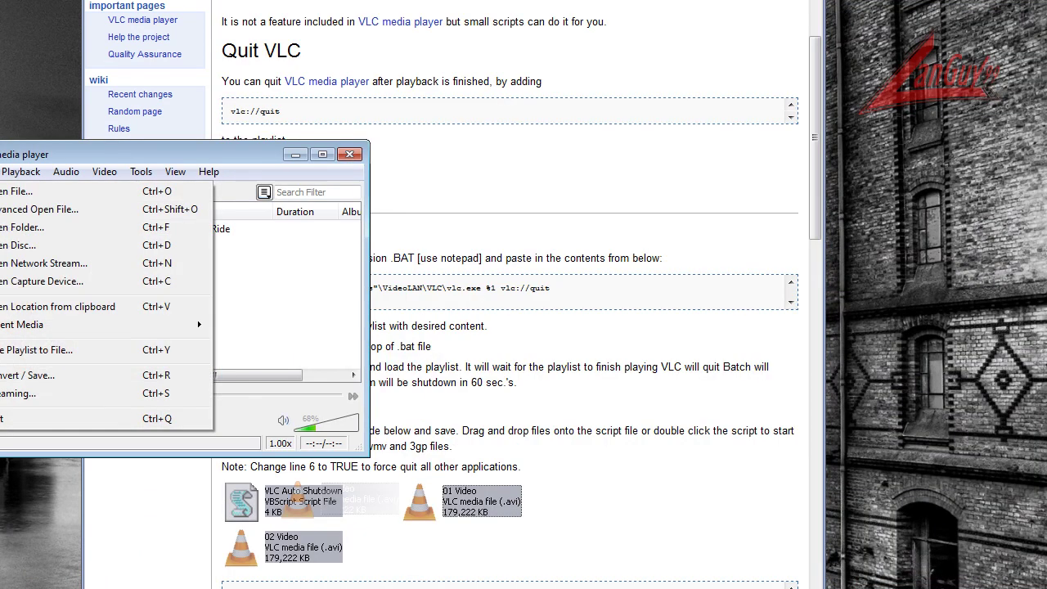
click(50, 352)
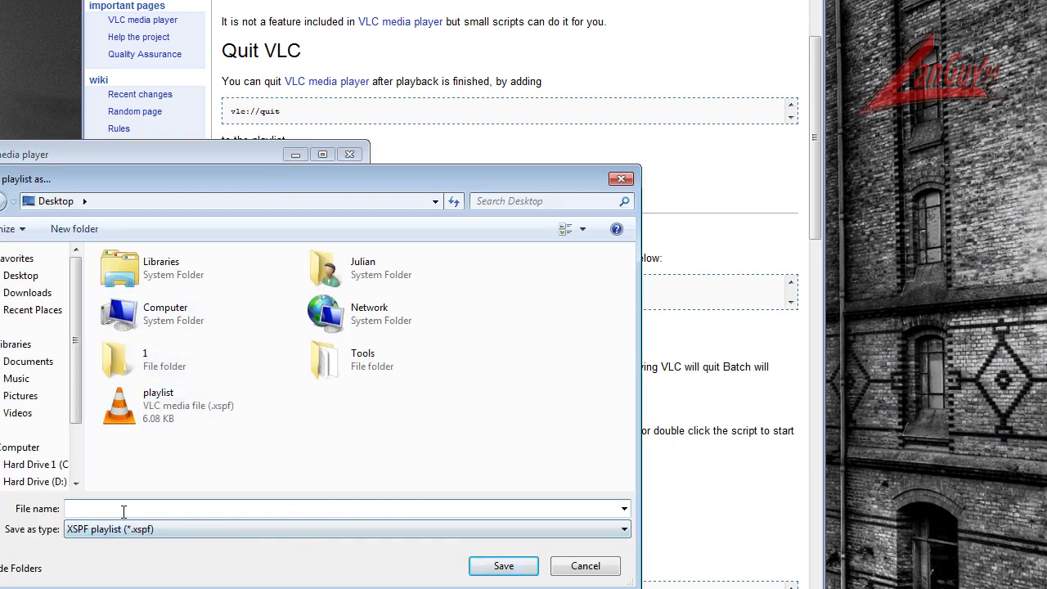
click(167, 409)
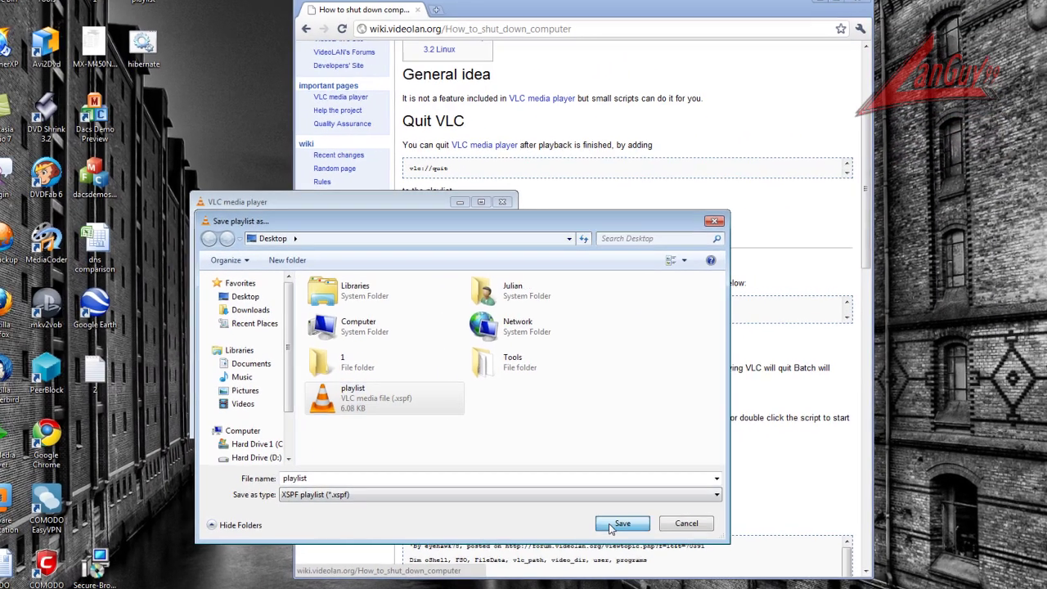
click(622, 524)
click(550, 295)
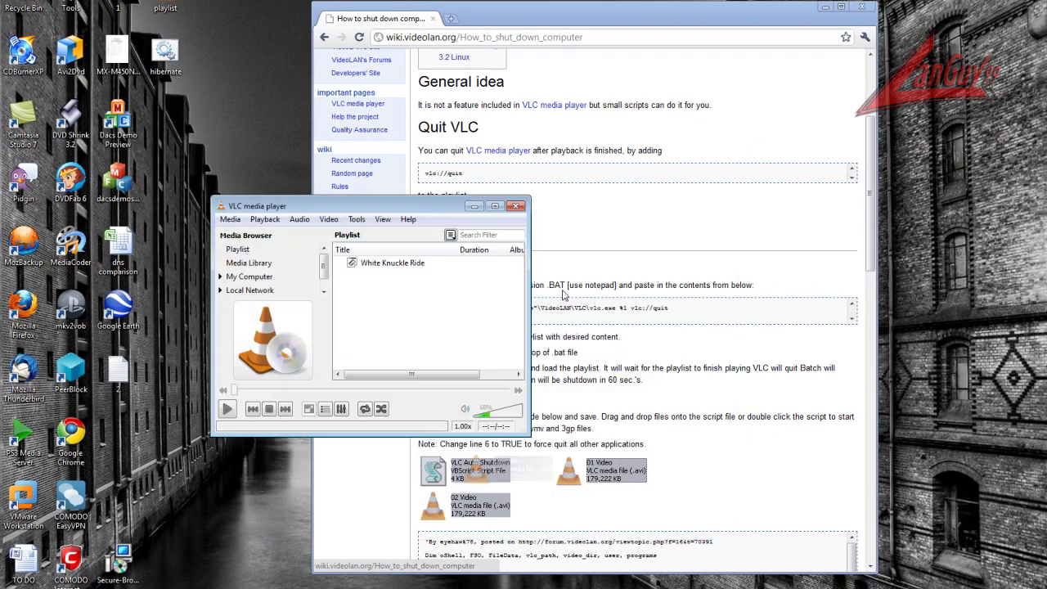
click(517, 206)
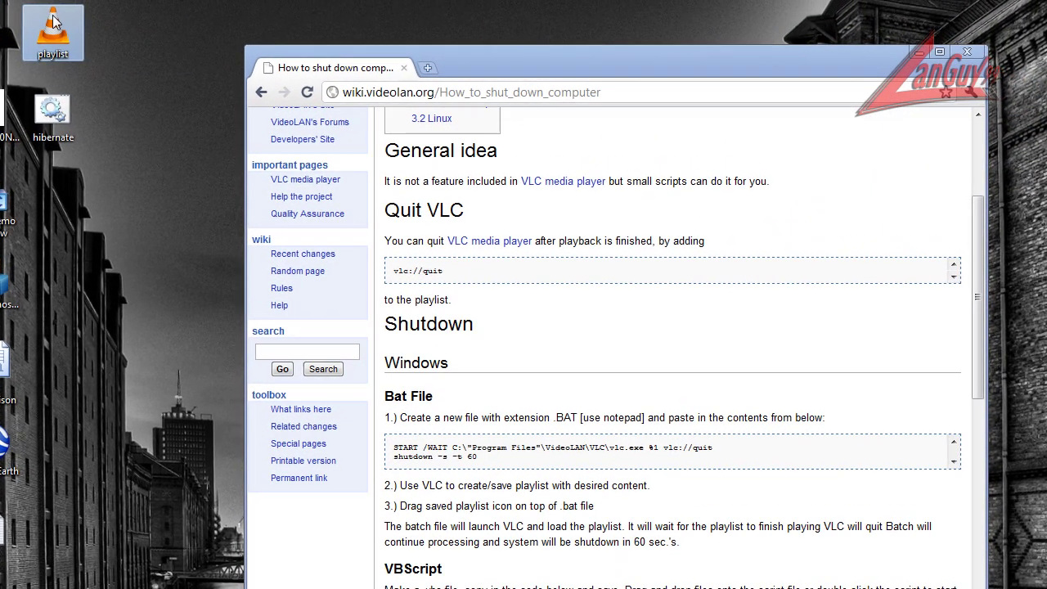
Step: Hold the desktop playlist file over the hibernate script without releasing it and place it beside the script
drag(166, 5, 168, 38)
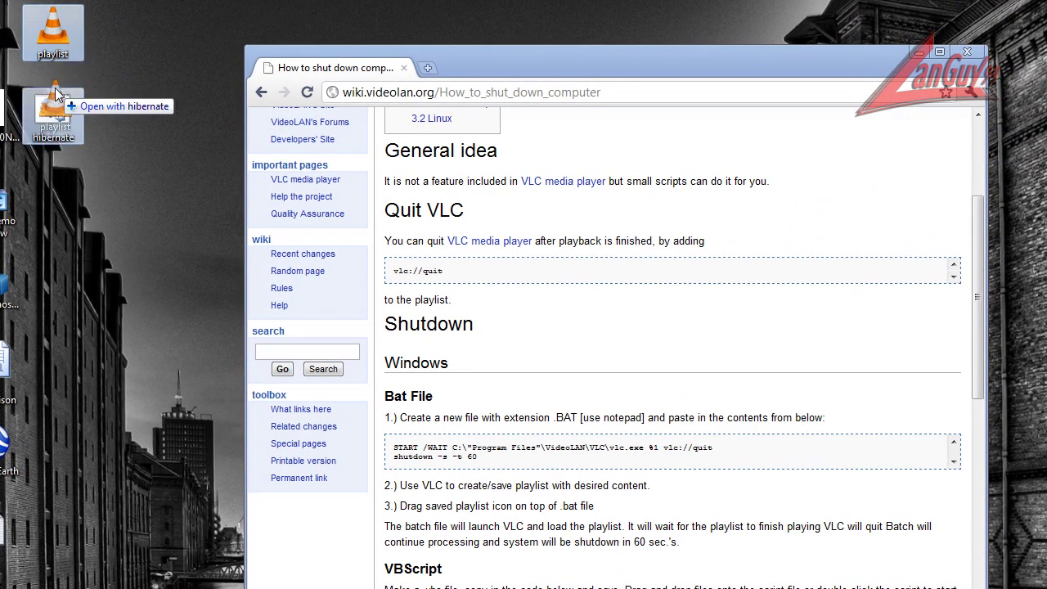
drag(56, 94, 141, 115)
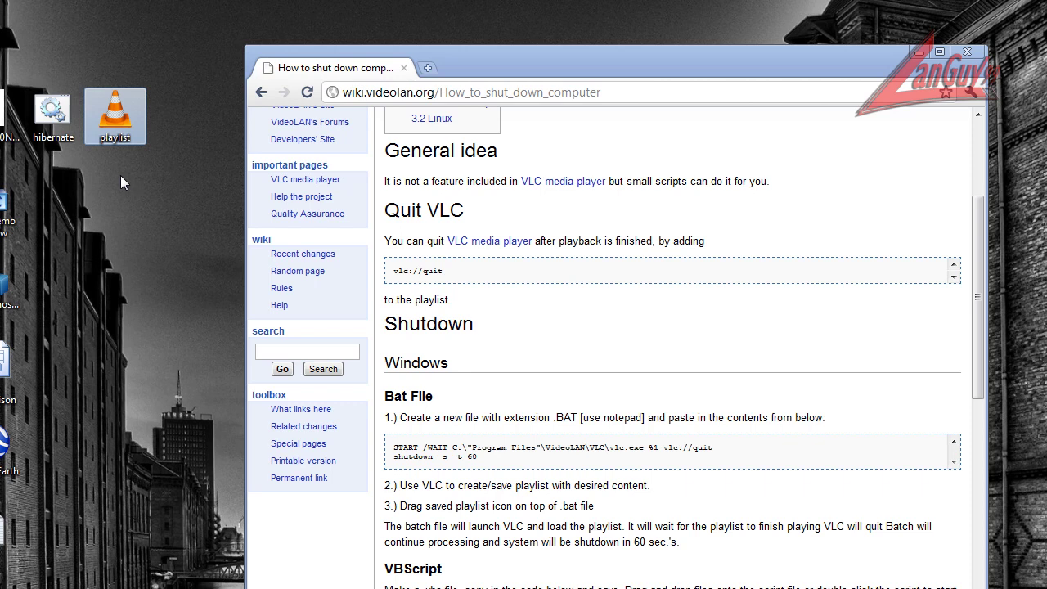
Step: Move the desktop playlist file directly above the hibernate script and close the browser window showing the VideoLAN wiki
drag(131, 121, 70, 39)
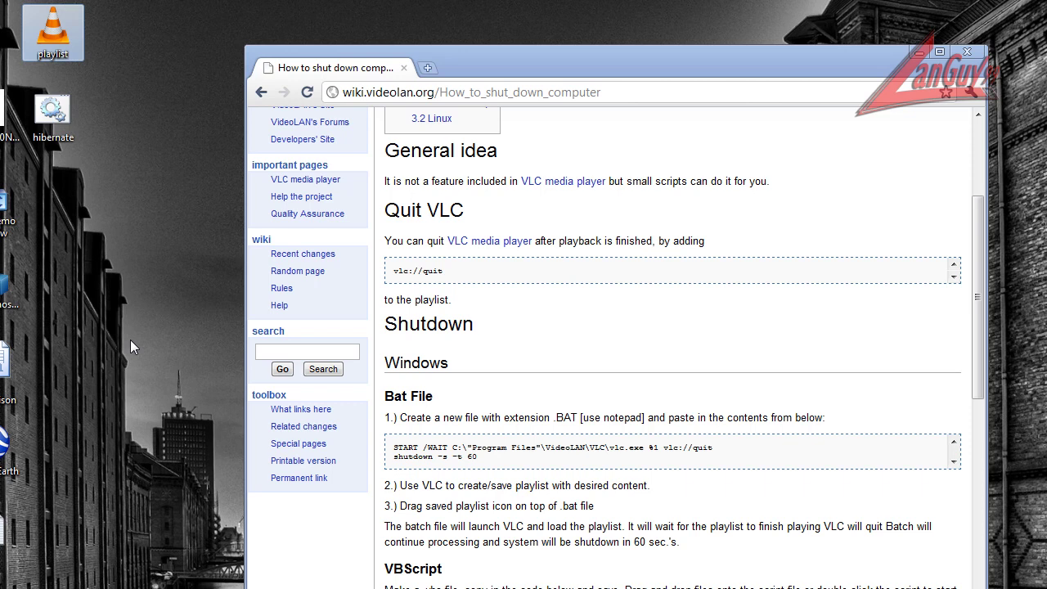
click(143, 259)
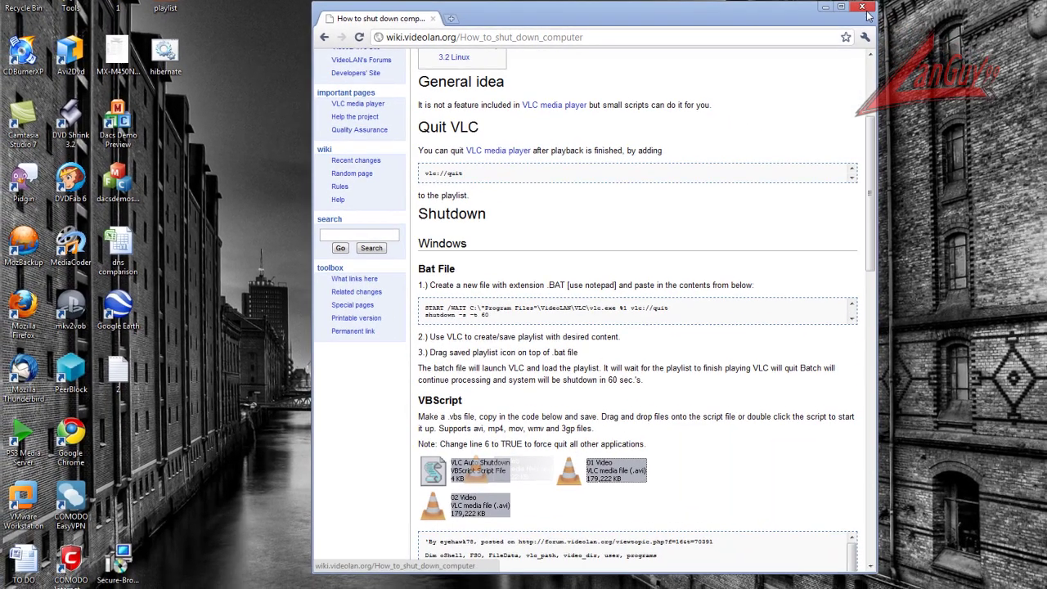
key(alt+F4)
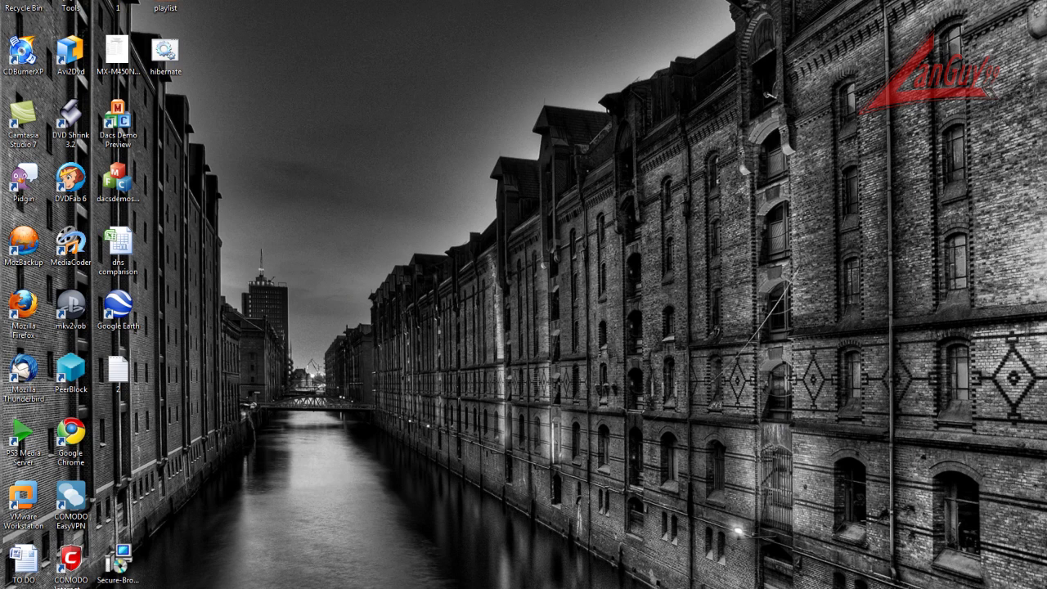
click(418, 582)
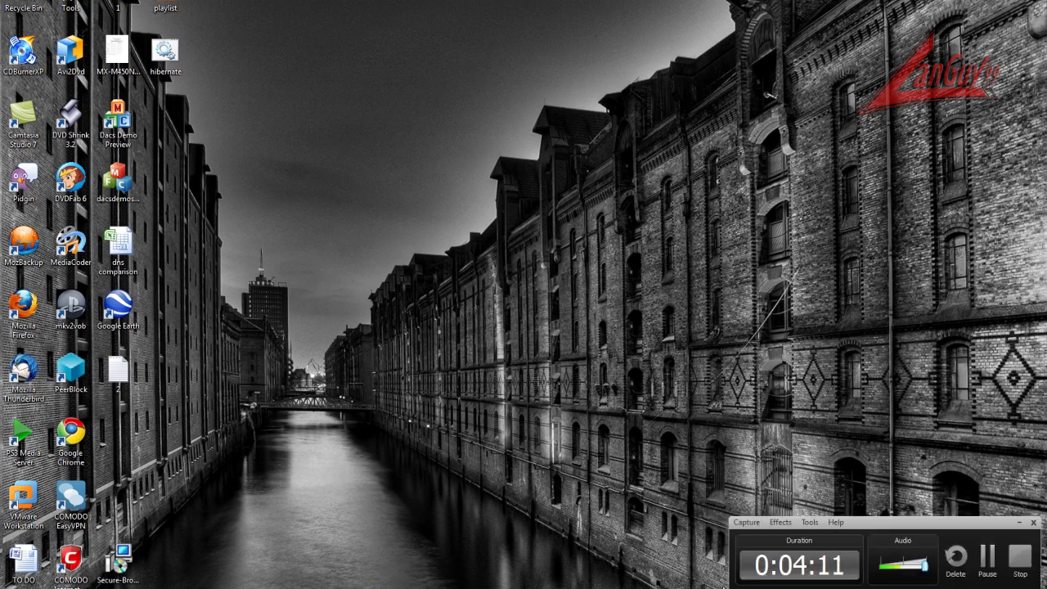
click(1019, 557)
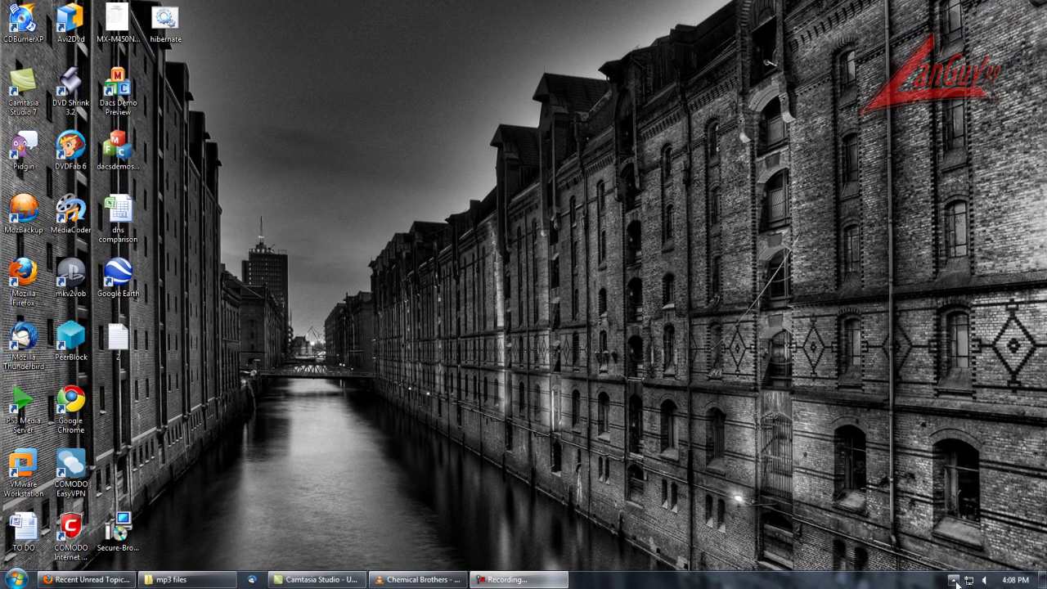
Step: Open COMODO Internet Security, reposition its window on the desktop and dismiss the Windows color scheme notification
click(928, 580)
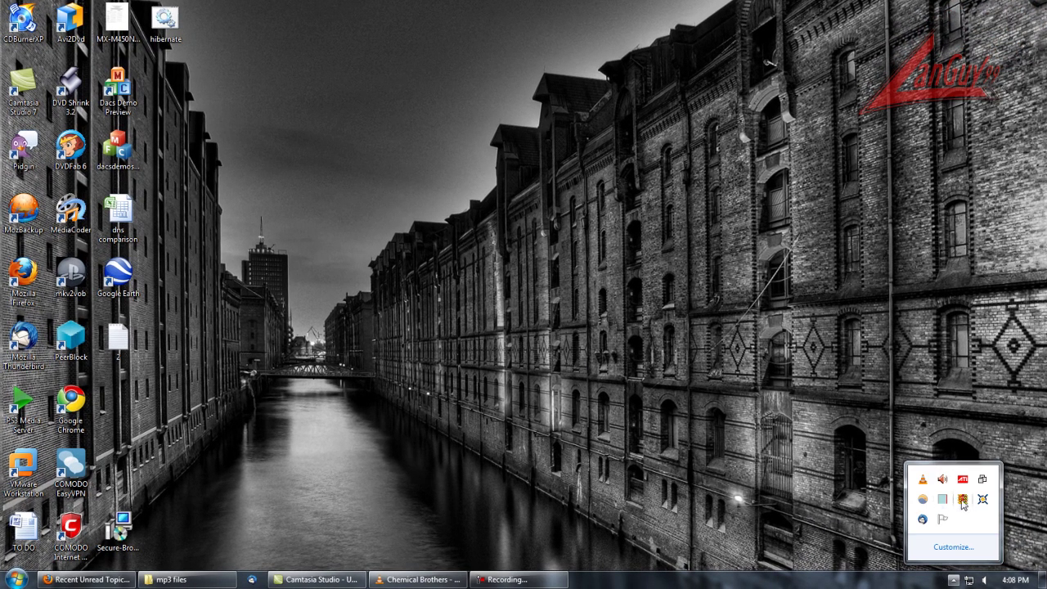
click(964, 501)
drag(424, 159, 562, 103)
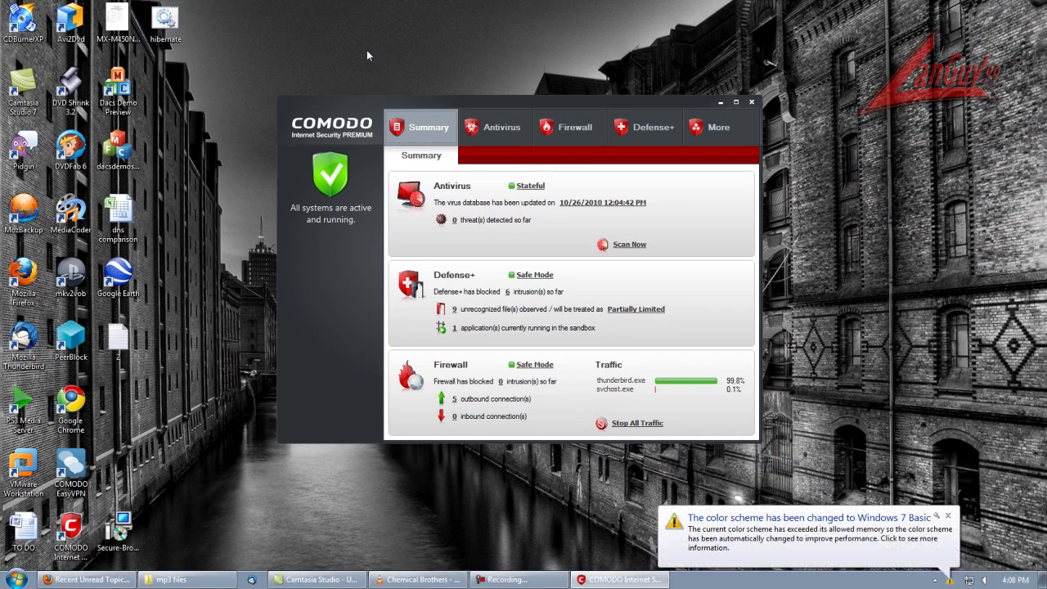
click(949, 517)
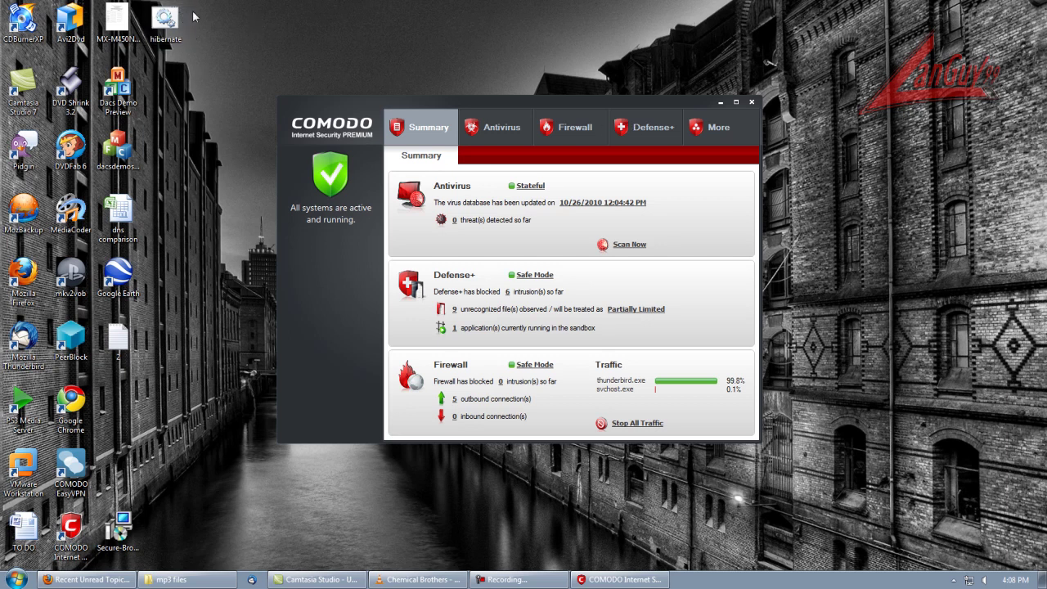
Step: Examine the hibernate.bat entries at the end of the Defense+ Trusted Files list and close COMODO Internet Security
click(638, 134)
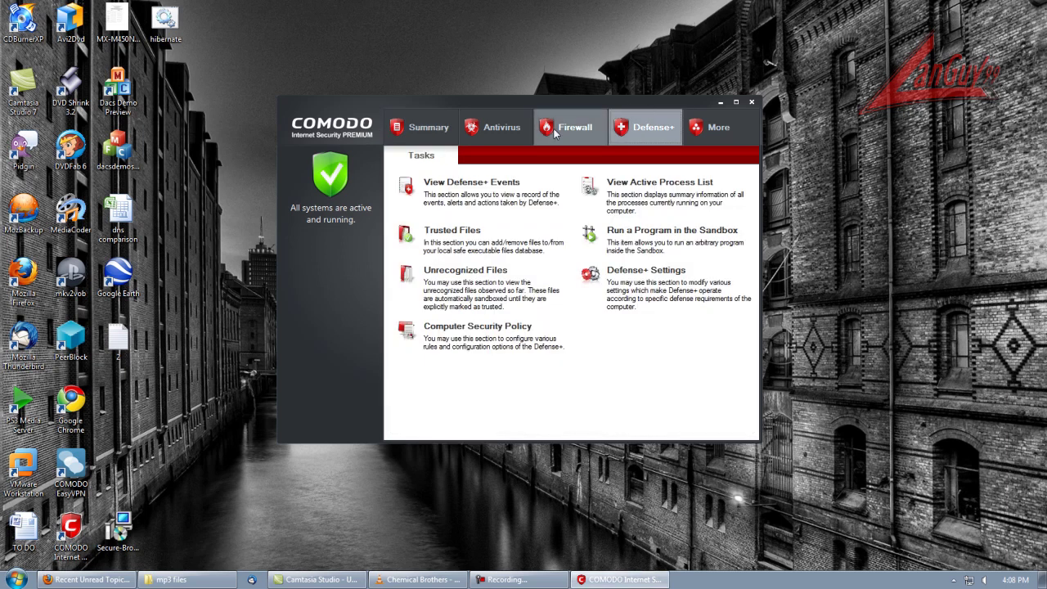
click(471, 231)
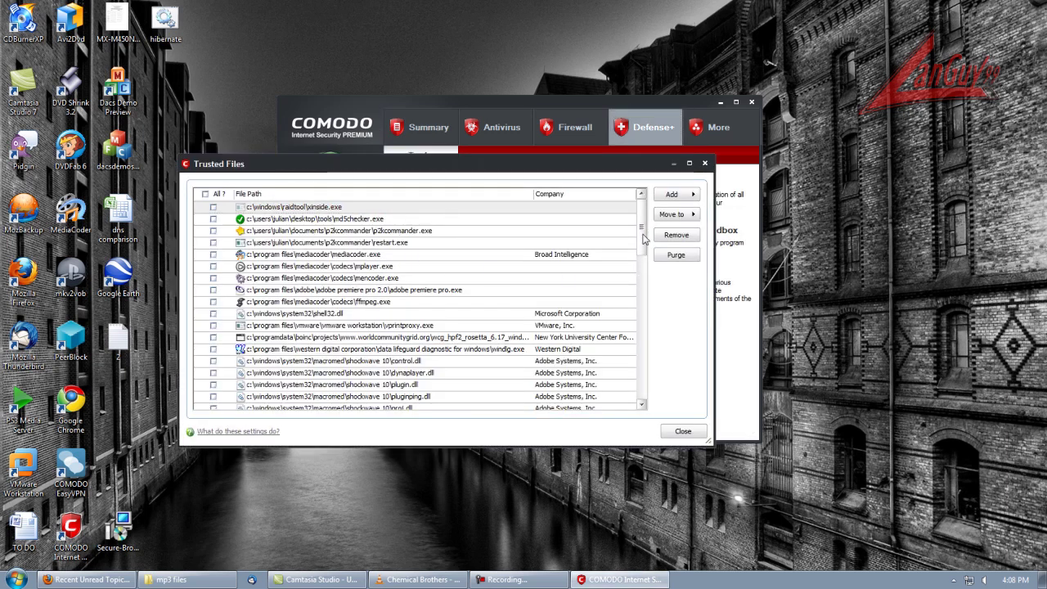
drag(643, 235, 647, 382)
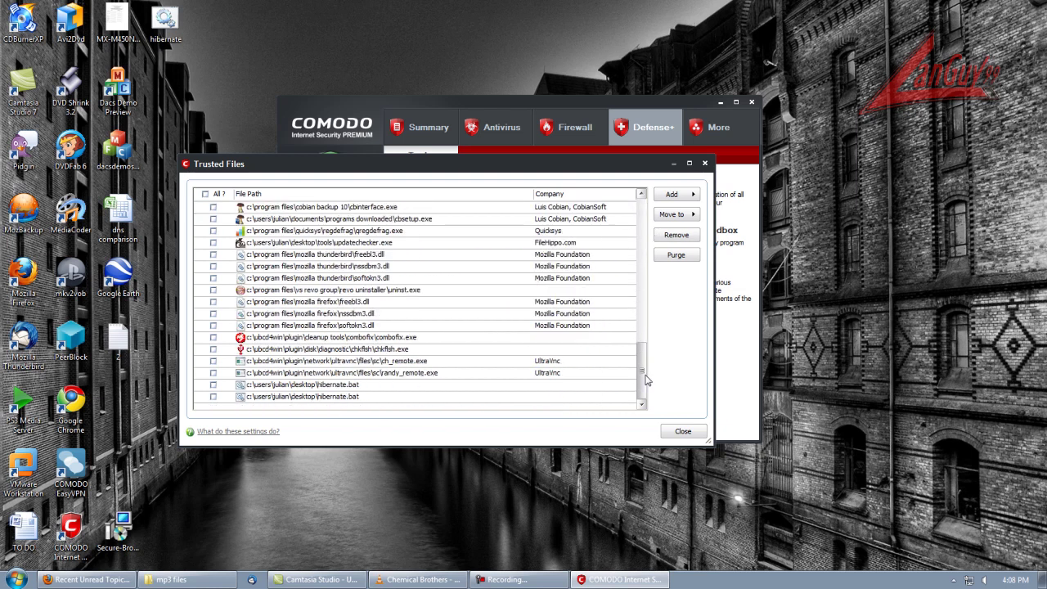
click(291, 399)
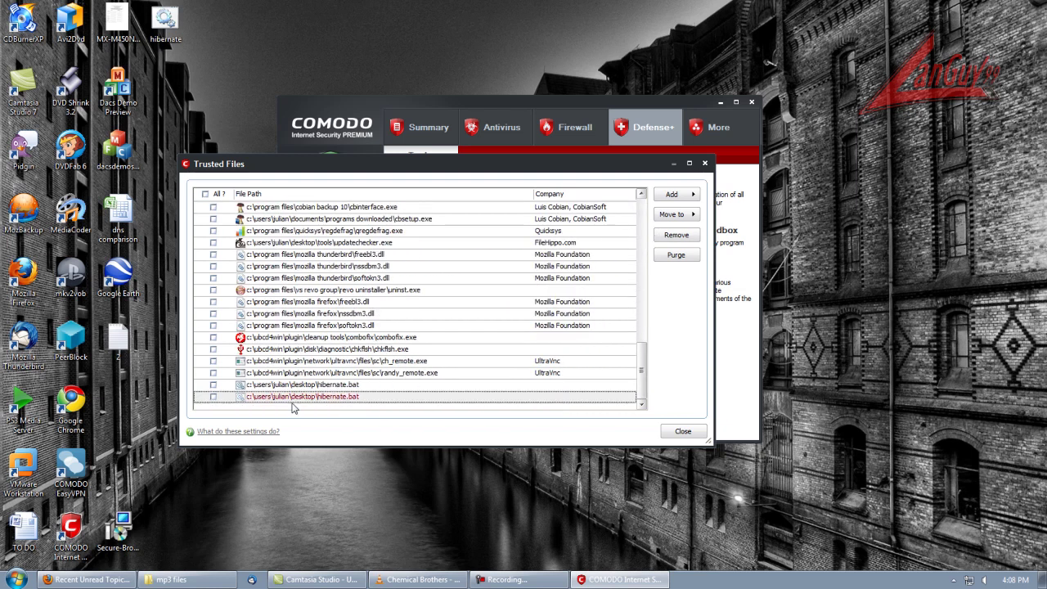
click(290, 386)
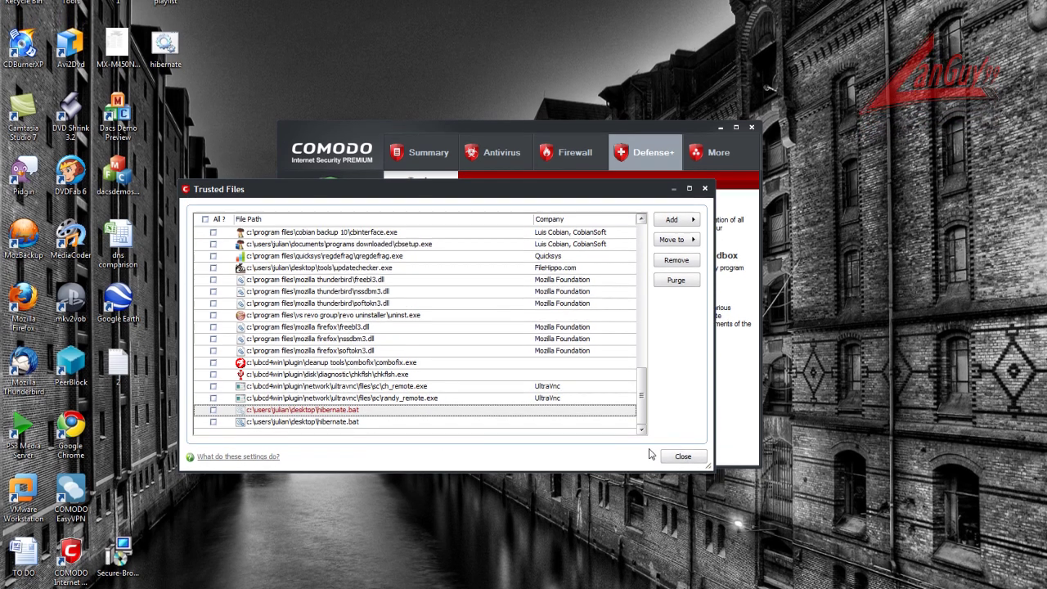
click(682, 432)
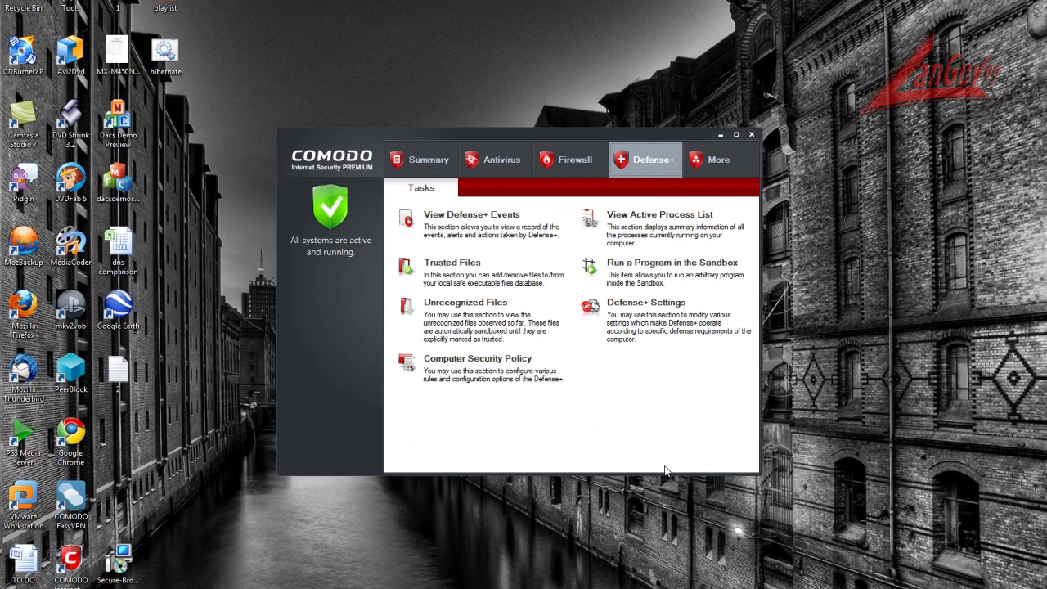
click(752, 135)
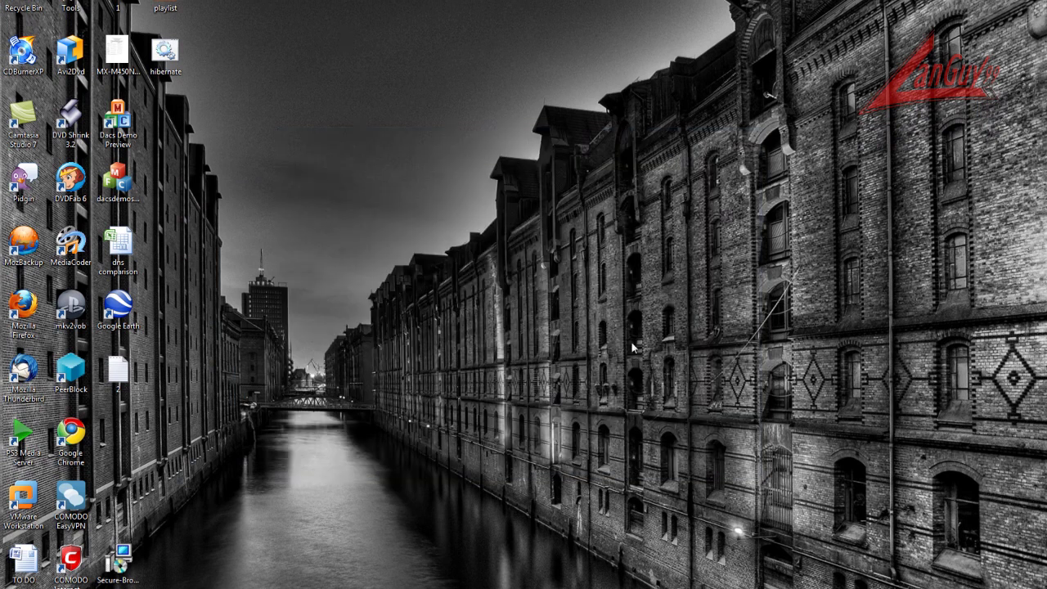